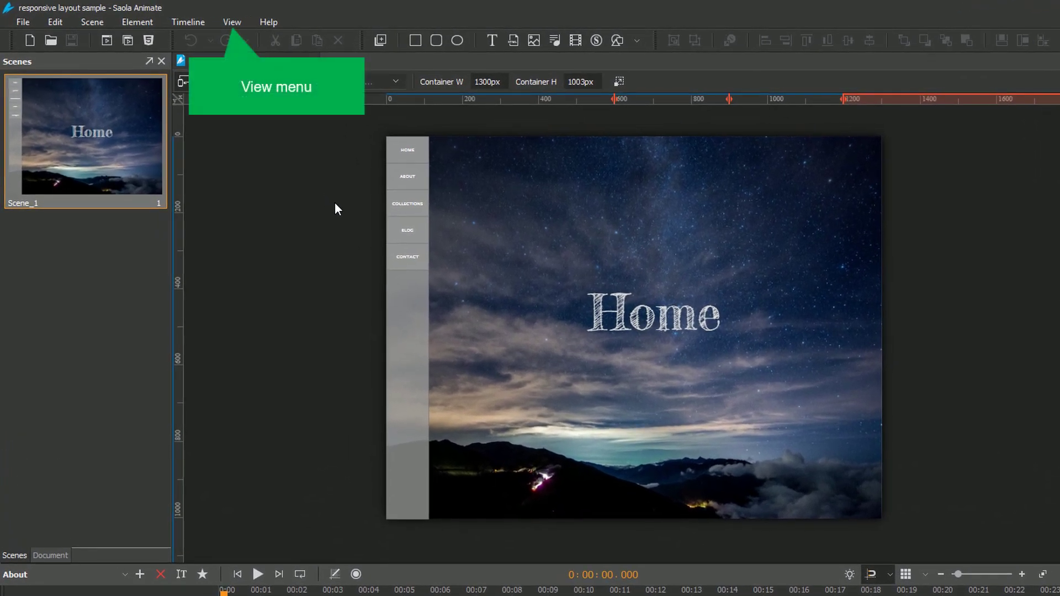
# - Hide and reshow the Scenes panel from the View list, then close the Scenes tab
pyautogui.click(240, 23)
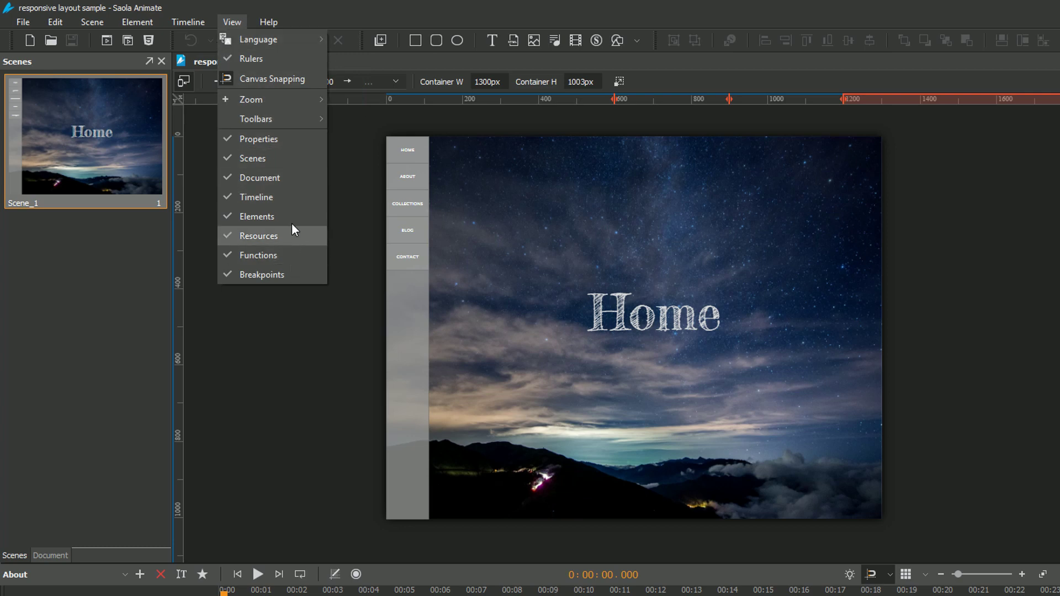
pyautogui.click(293, 161)
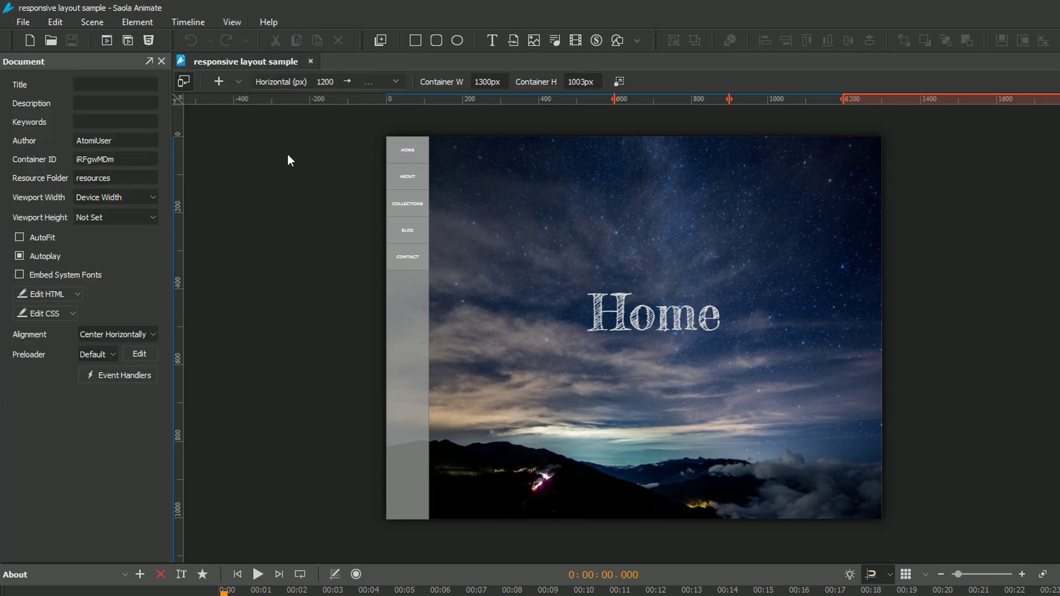
pyautogui.click(232, 25)
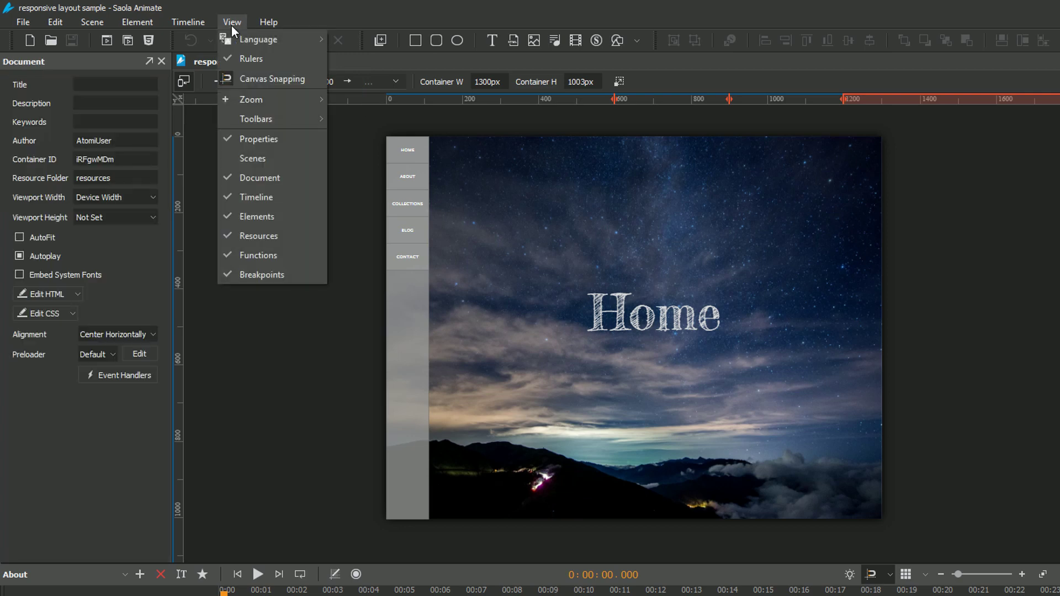
pyautogui.click(285, 161)
pyautogui.click(14, 555)
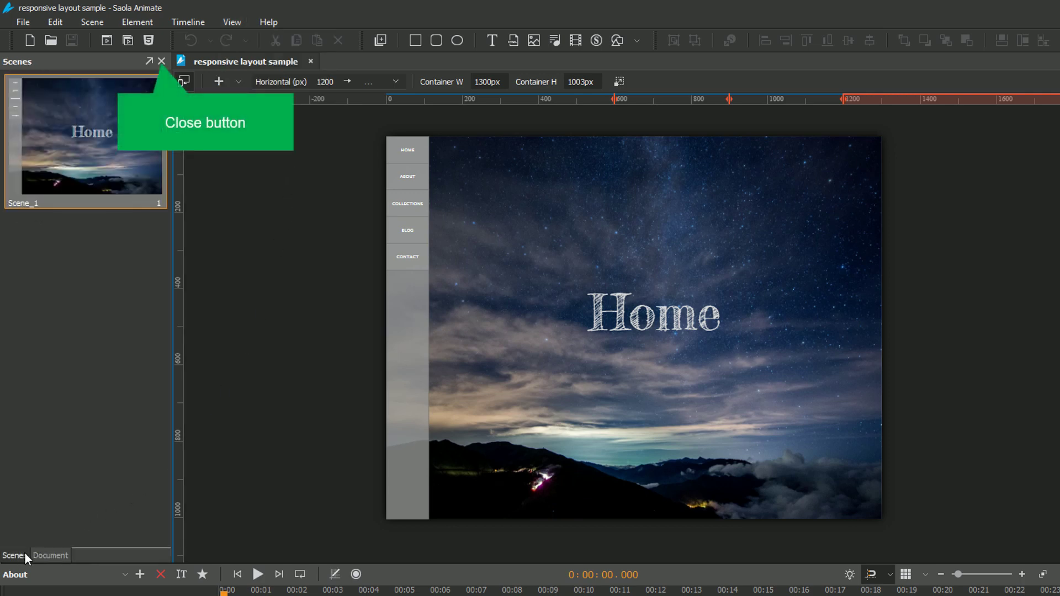
pyautogui.click(161, 61)
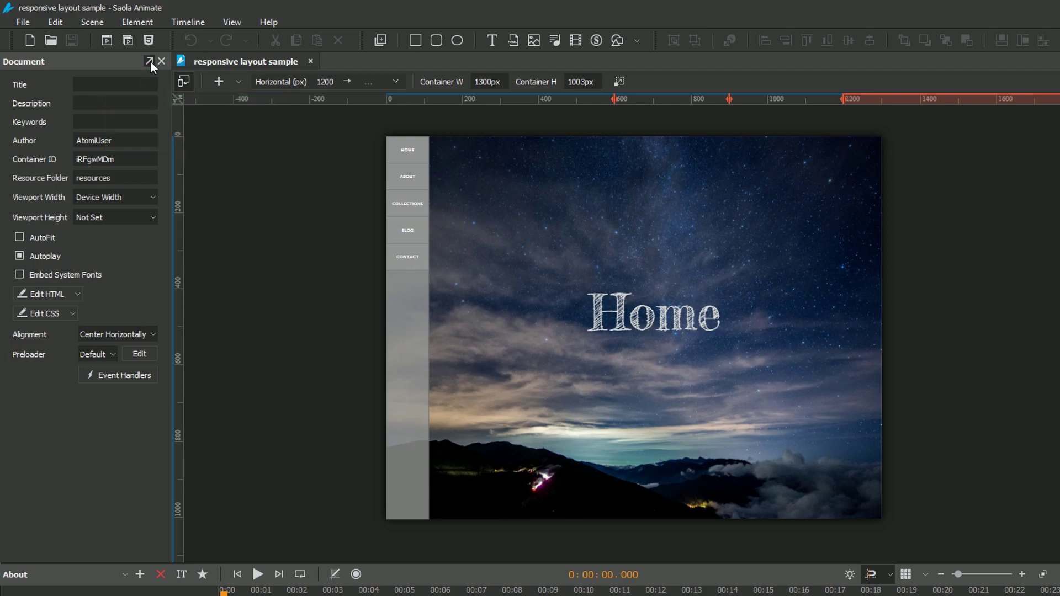
# - Float the Document panel over the canvas and dock Resources beside the scene properties
pyautogui.click(150, 62)
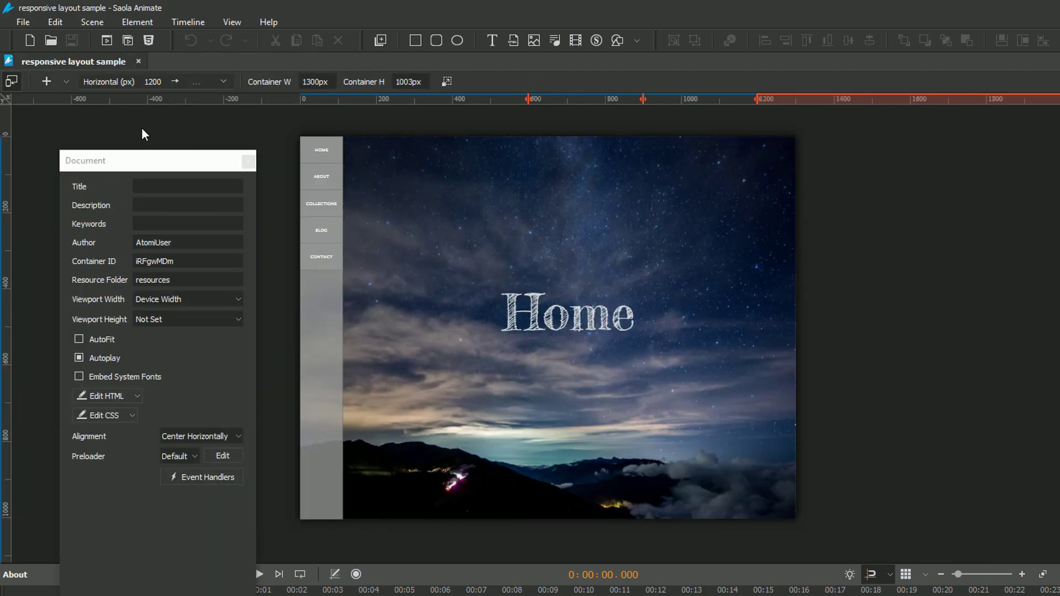
pyautogui.moveTo(141, 166); pyautogui.dragTo(659, 99)
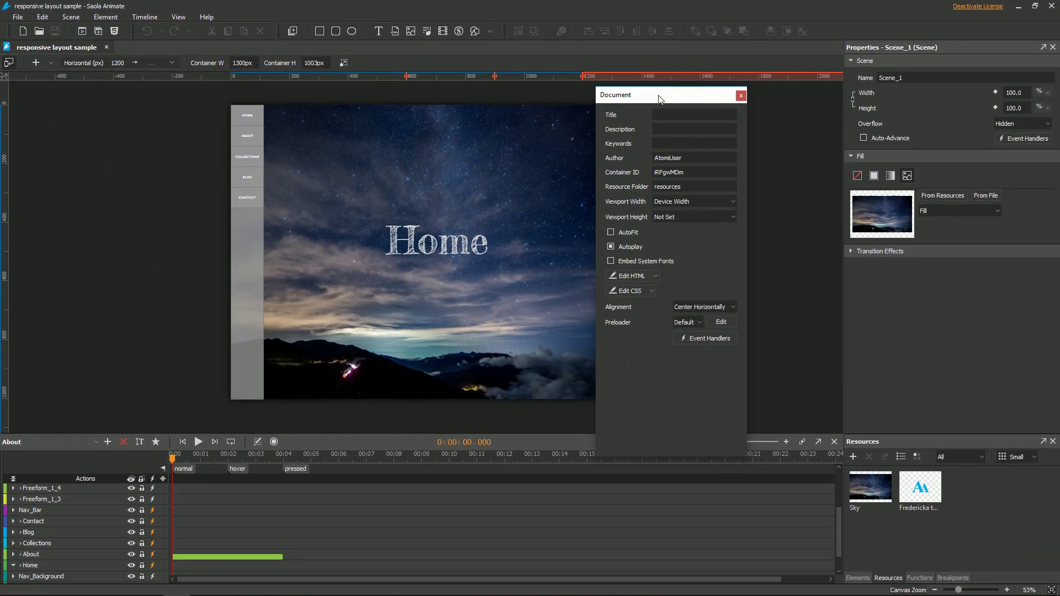
pyautogui.click(889, 445)
pyautogui.moveTo(889, 445); pyautogui.dragTo(742, 376)
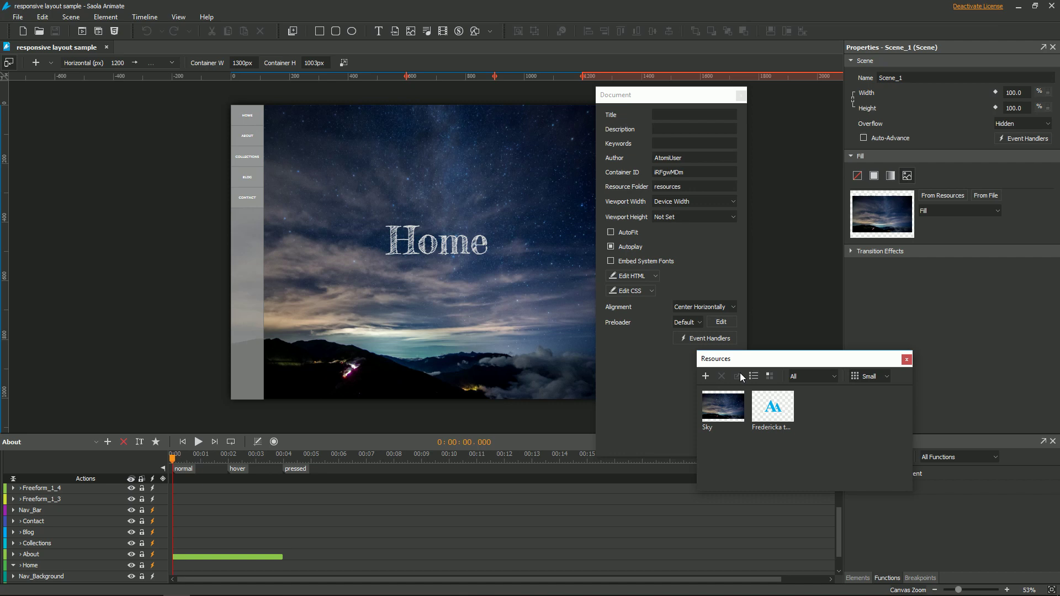
pyautogui.moveTo(741, 365); pyautogui.dragTo(880, 275)
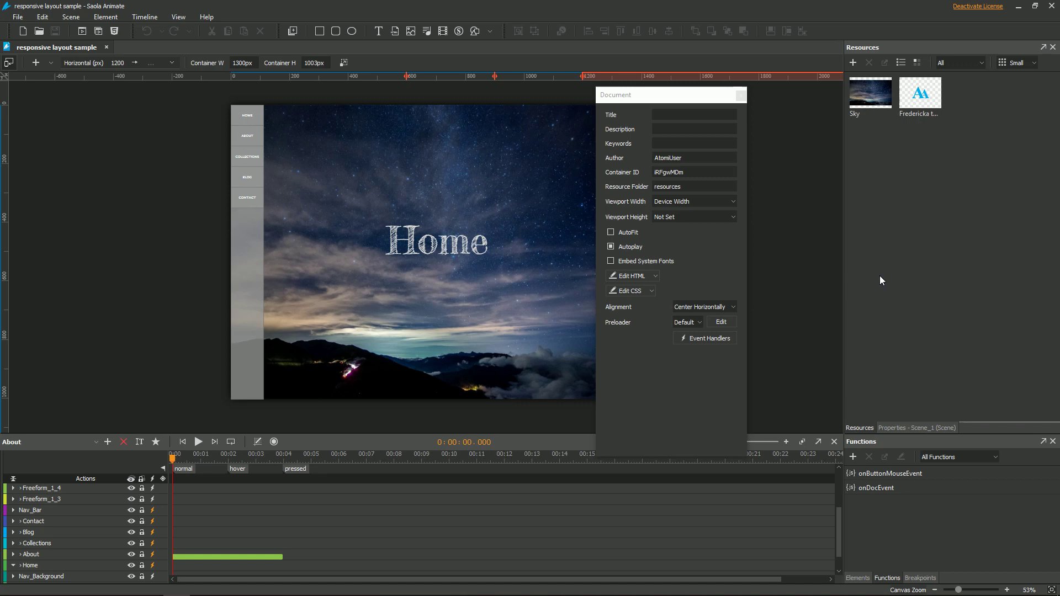
# - Dock the Document panel in the right column and make scene properties the first tab
pyautogui.click(670, 98)
pyautogui.moveTo(671, 101)
pyautogui.mouseDown()
pyautogui.moveTo(444, 297)
pyautogui.moveTo(943, 243)
pyautogui.moveTo(577, 173)
pyautogui.mouseUp()
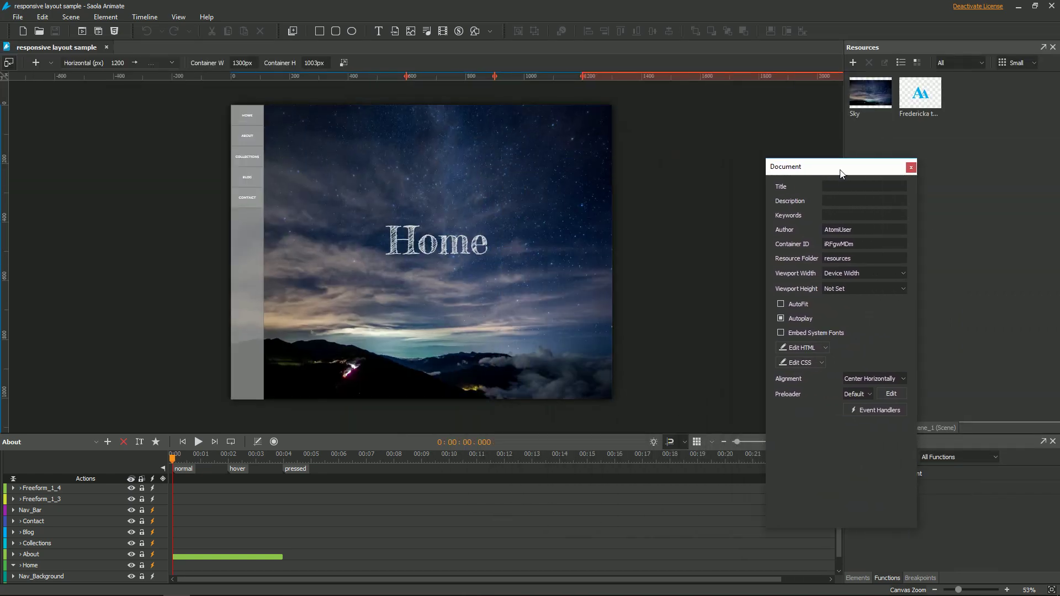
pyautogui.moveTo(577, 173); pyautogui.dragTo(884, 171)
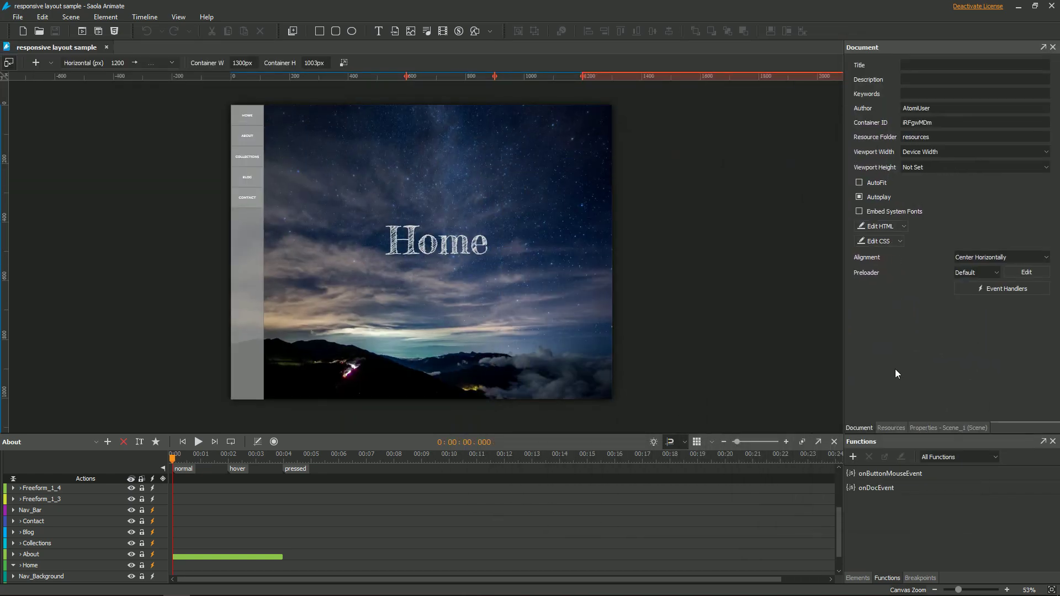
pyautogui.click(896, 425)
pyautogui.click(931, 425)
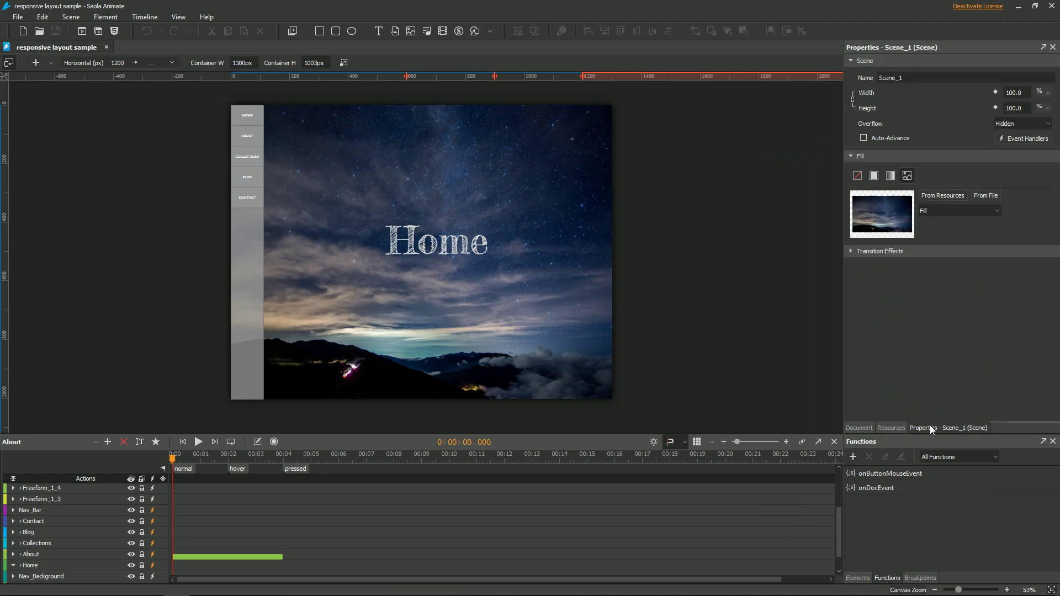
pyautogui.moveTo(930, 425); pyautogui.dragTo(869, 427)
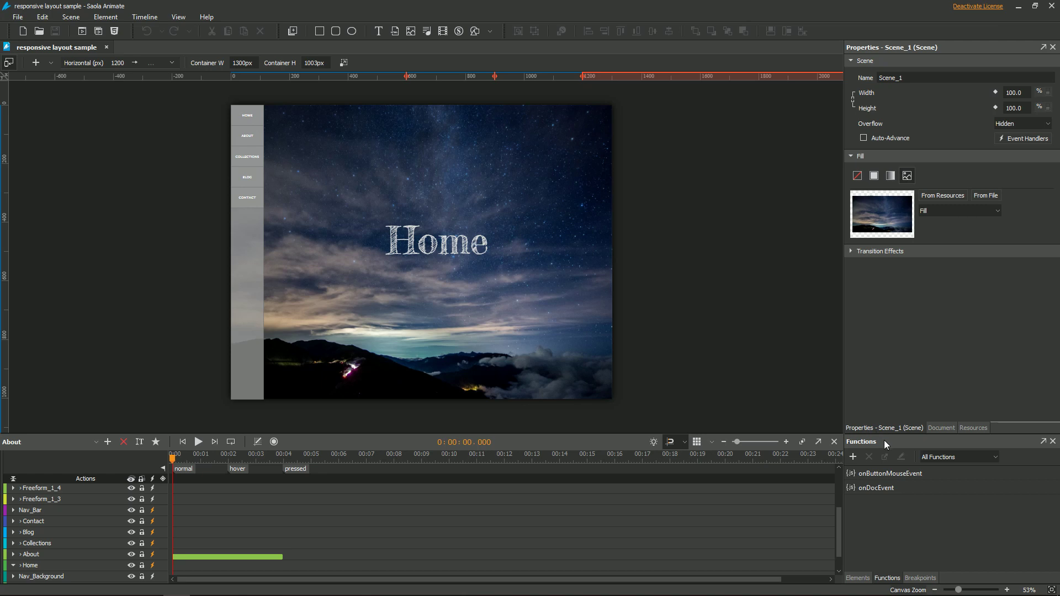
# - Dock Functions with the properties tabs and shrink the timeline pane
pyautogui.moveTo(883, 440); pyautogui.dragTo(715, 364)
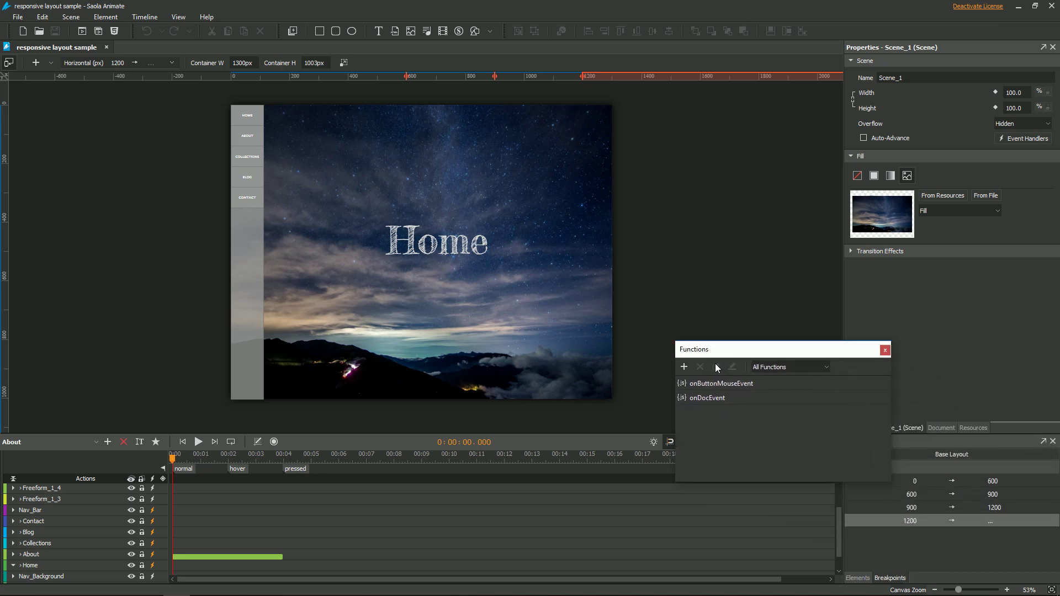
pyautogui.moveTo(729, 350); pyautogui.dragTo(886, 303)
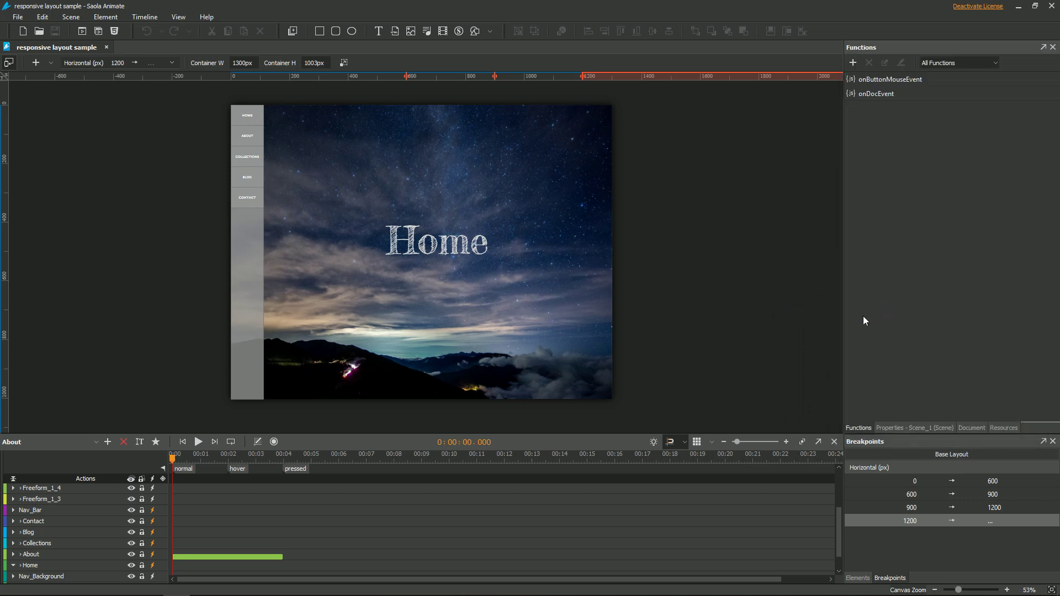
pyautogui.moveTo(624, 432); pyautogui.dragTo(626, 488)
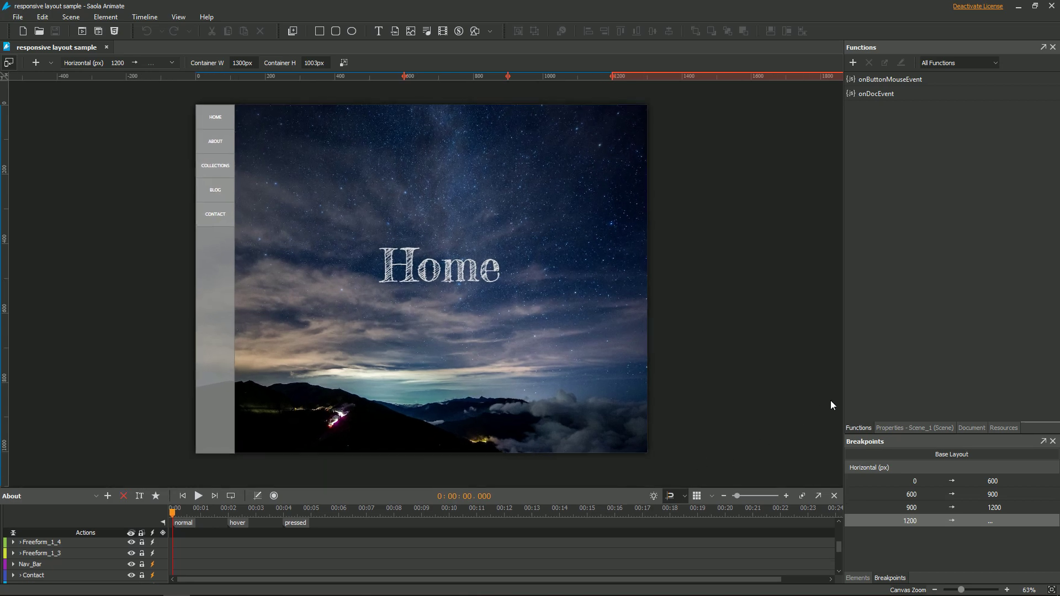
# - Widen the right dock, switch from Breakpoints to the Elements tree, and make it taller
pyautogui.moveTo(844, 394)
pyautogui.mouseDown()
pyautogui.moveTo(722, 396)
pyautogui.moveTo(824, 391)
pyautogui.mouseUp()
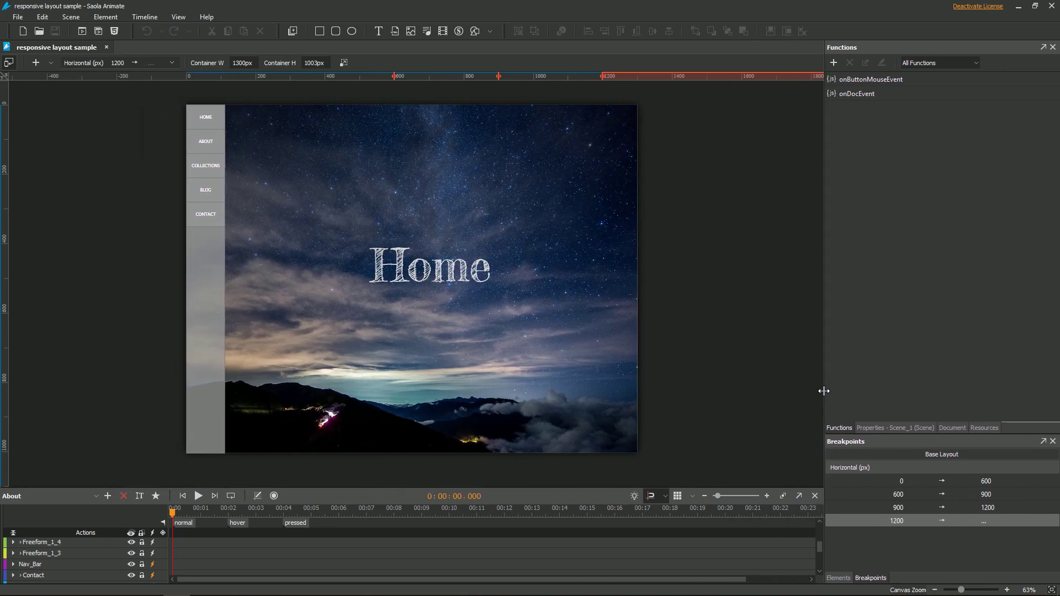
pyautogui.click(839, 577)
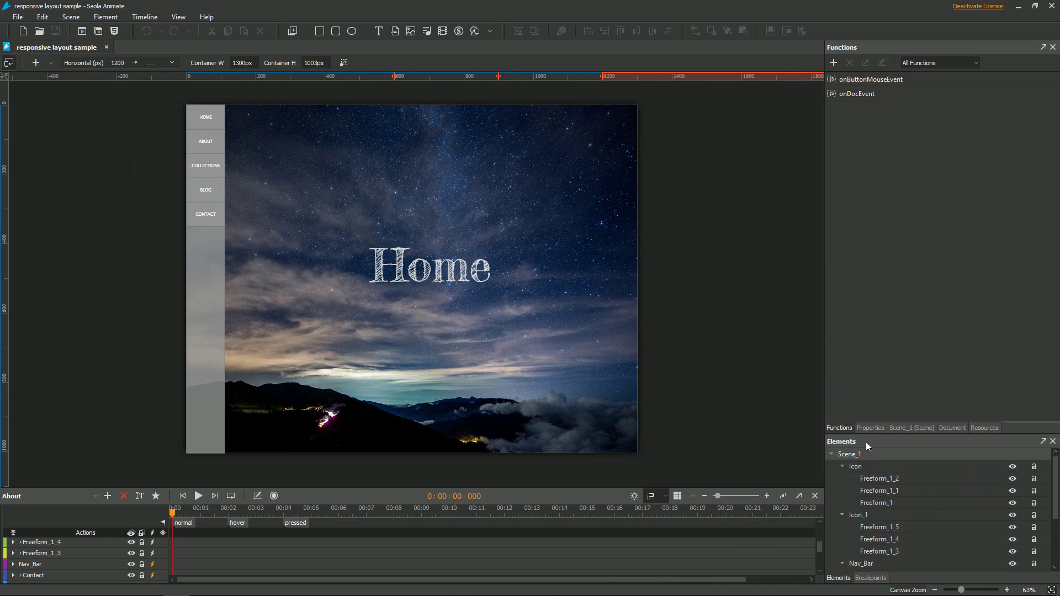
pyautogui.moveTo(867, 435); pyautogui.dragTo(867, 301)
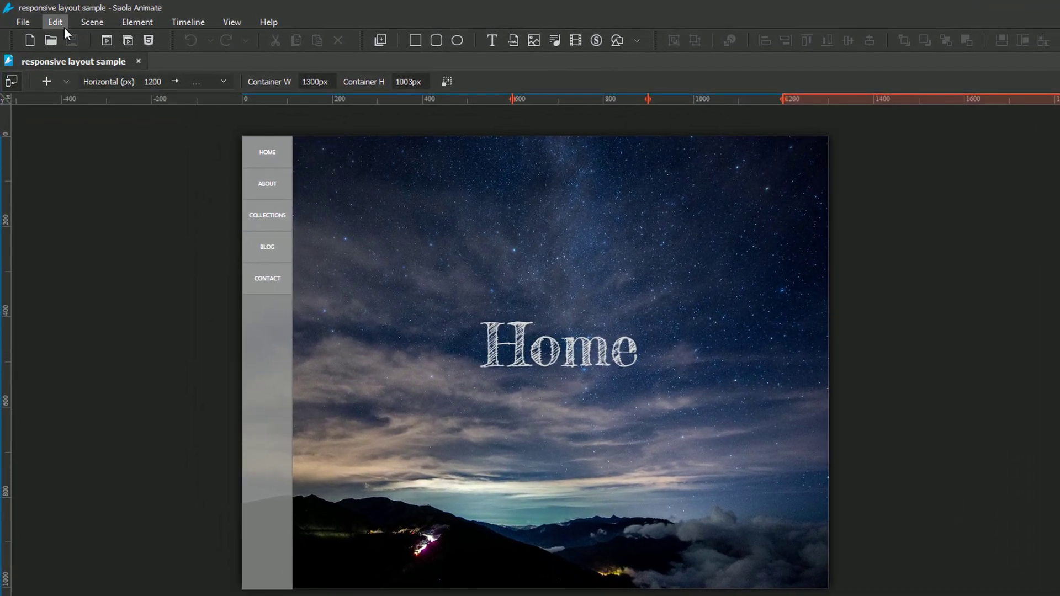
# - Open Edit > Preferences, reposition the dialog, and show the Shortcuts settings
pyautogui.click(62, 23)
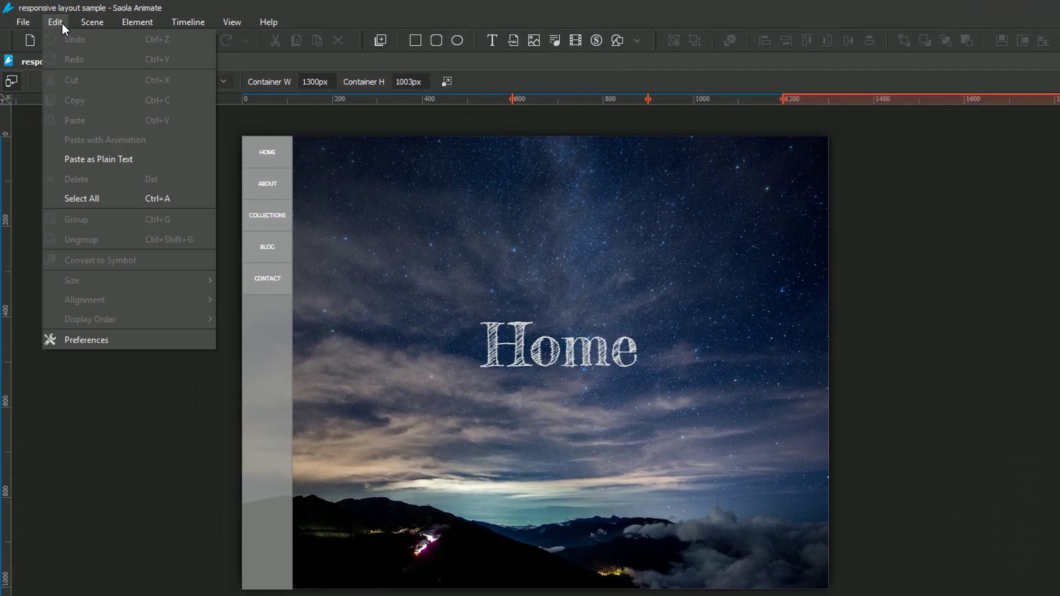
pyautogui.click(144, 338)
pyautogui.moveTo(564, 159); pyautogui.dragTo(404, 135)
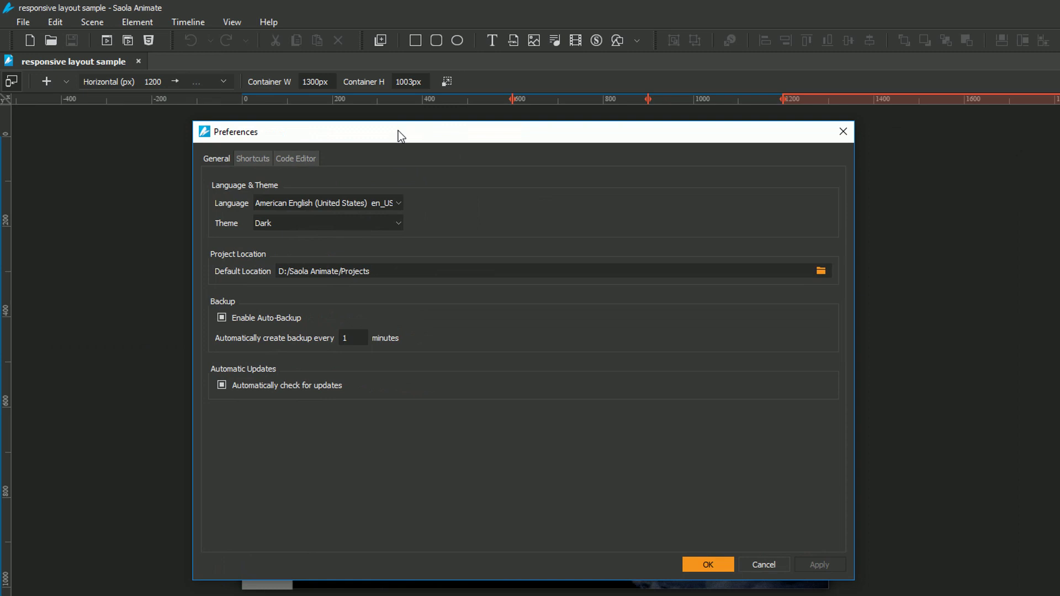
pyautogui.click(256, 160)
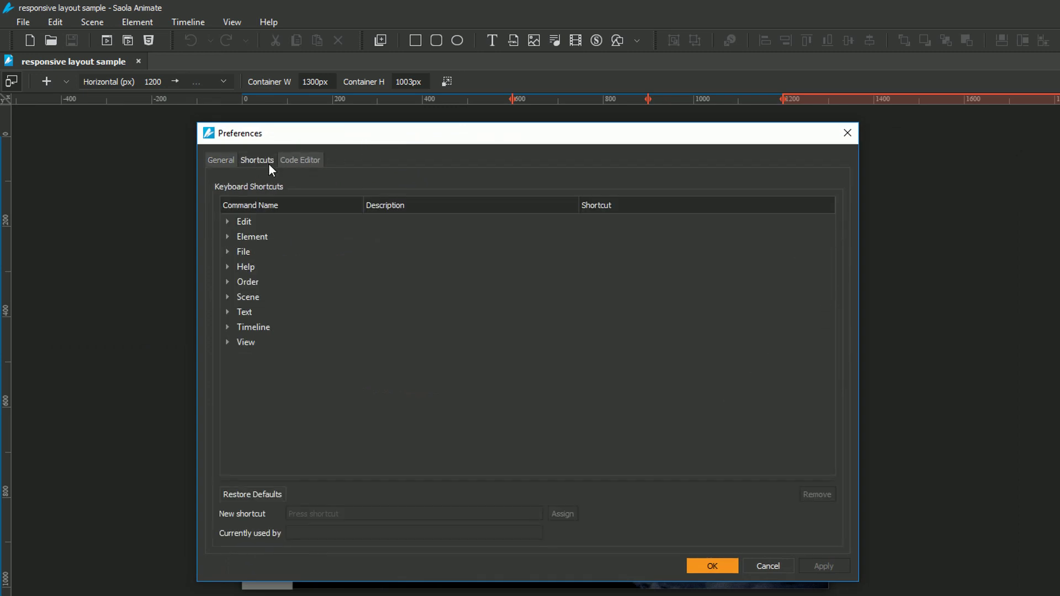
# - Expand the Edit commands and select Copy All Event Actions
pyautogui.click(230, 221)
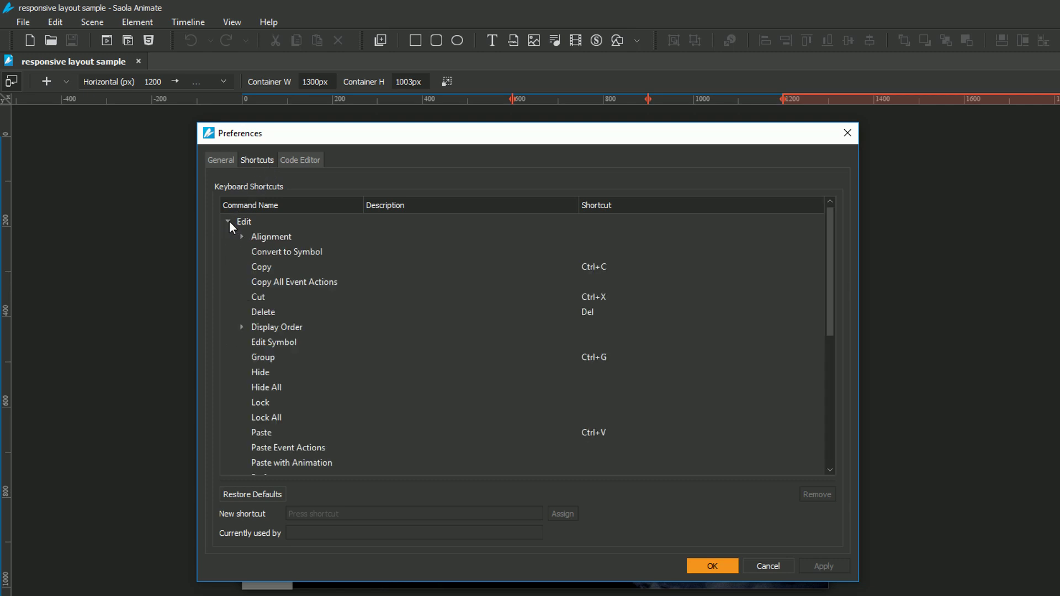
pyautogui.click(242, 236)
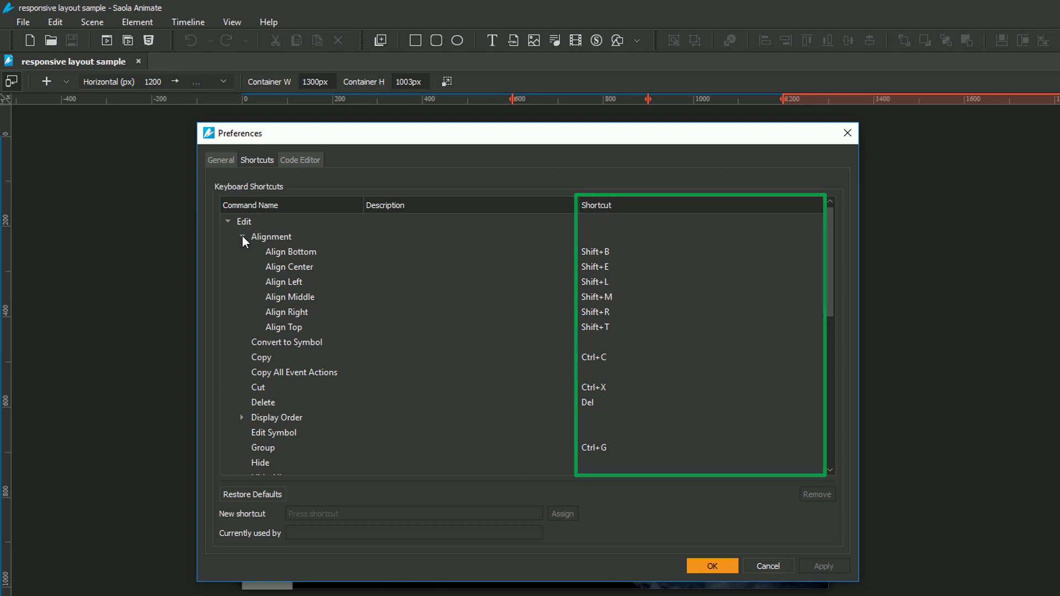
pyautogui.click(242, 236)
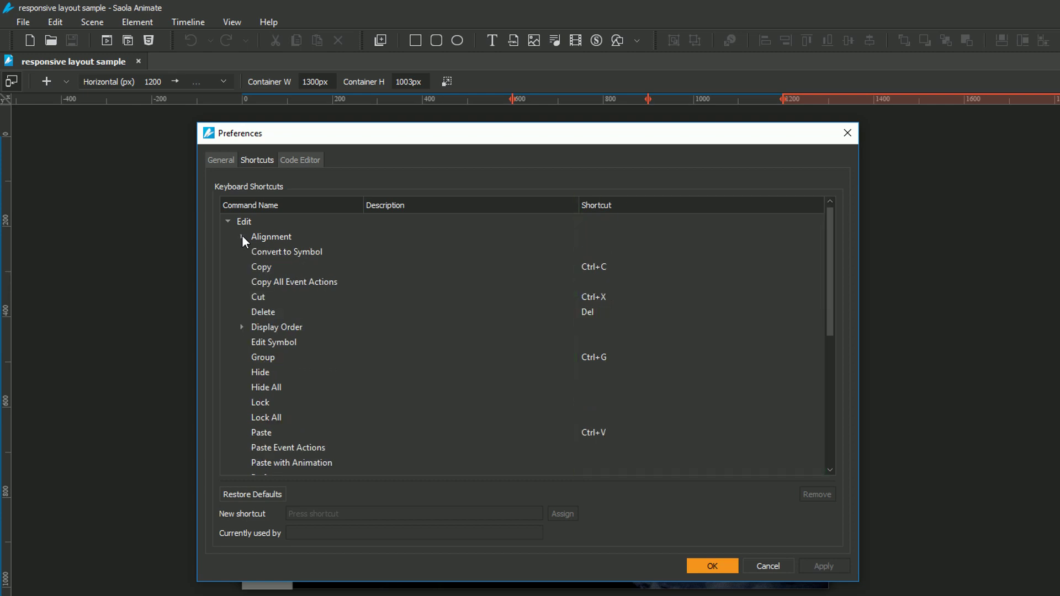
pyautogui.click(309, 278)
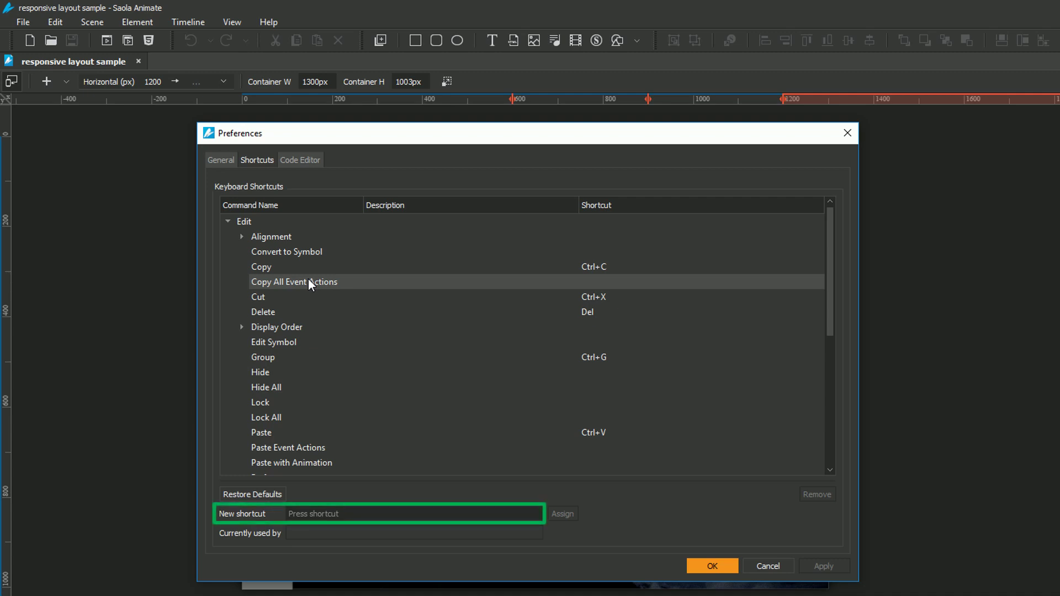
# - Assign Shift+Z to Copy All Event Actions after Alt+L proves taken, and apply
pyautogui.click(390, 510)
pyautogui.hotkey('alt', 'l')
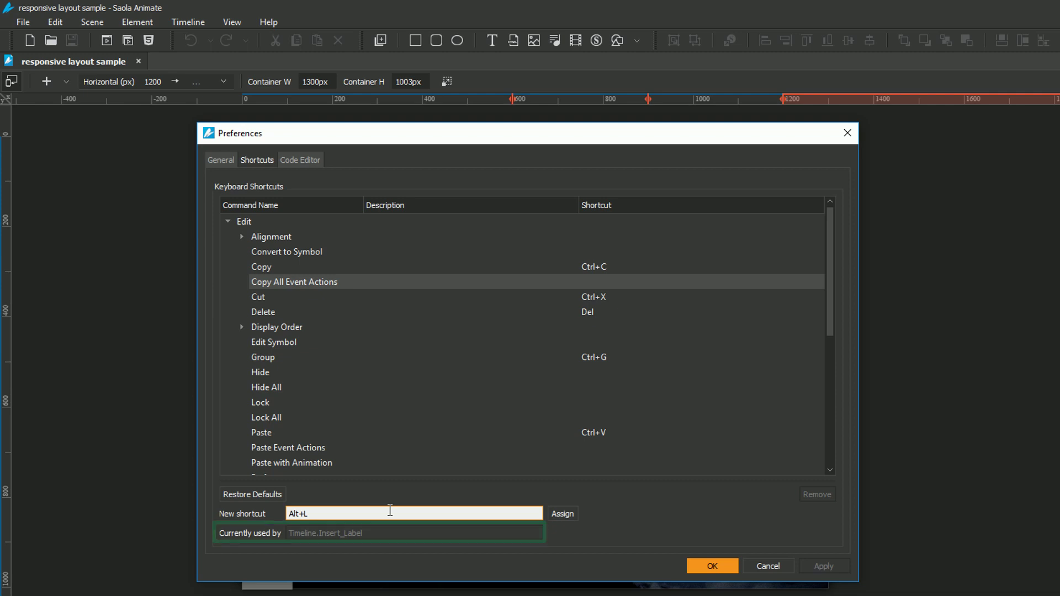
pyautogui.hotkey('shift', 'z')
pyautogui.write('Shift+Z')
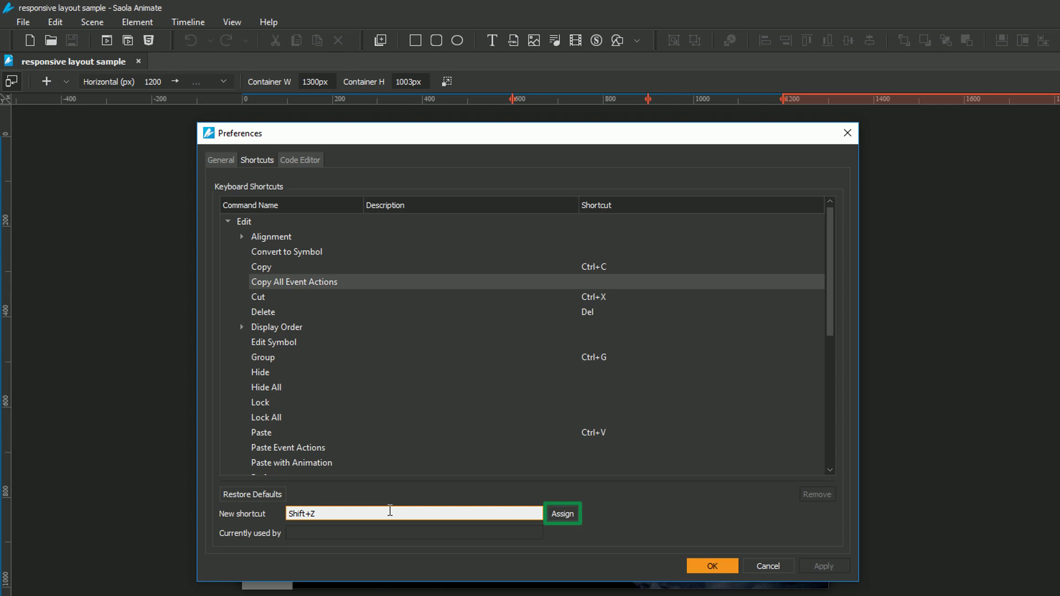
pyautogui.click(552, 515)
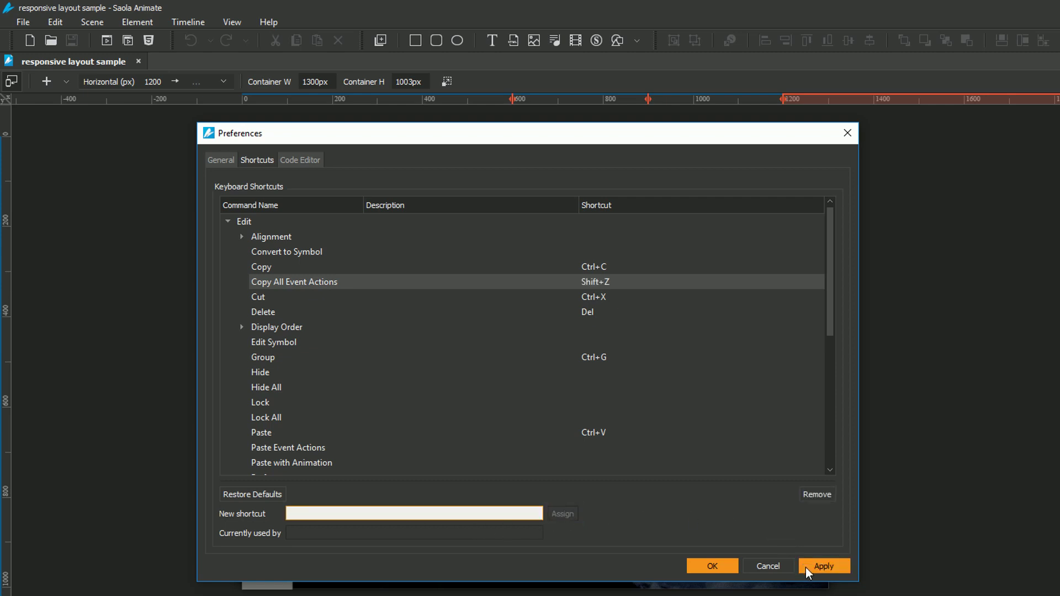
pyautogui.click(807, 568)
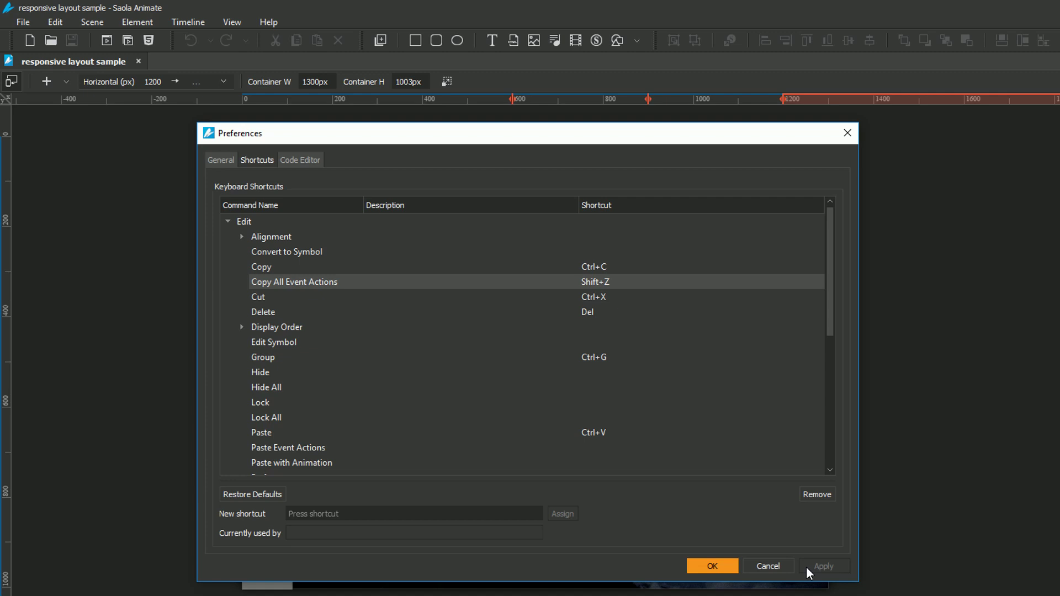
# - Assign Ctrl+A to Convert to Symbol and confirm Select All no longer has it
pyautogui.click(426, 253)
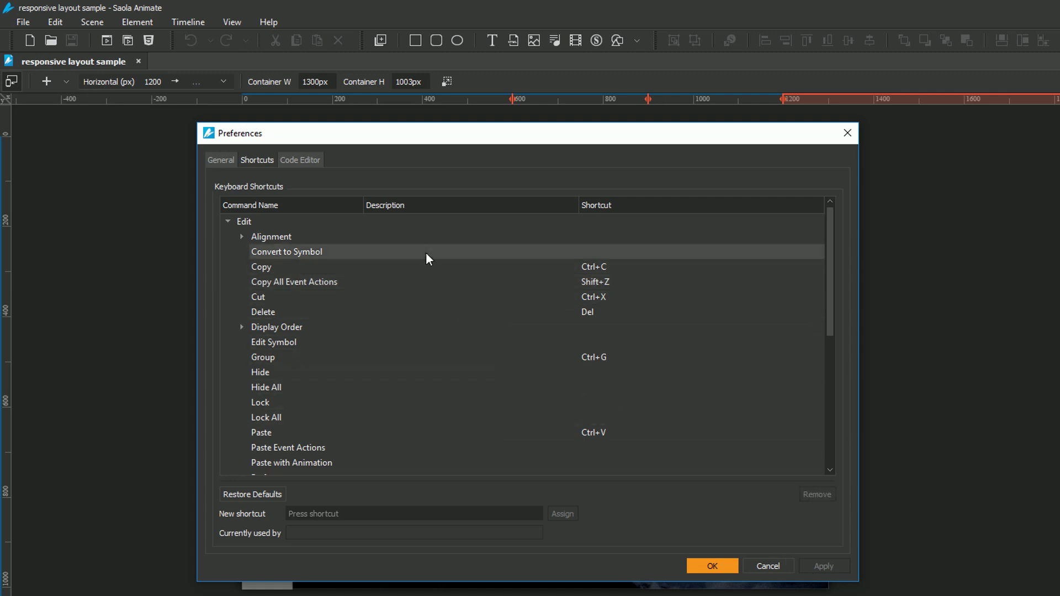
pyautogui.click(411, 514)
pyautogui.hotkey('ctrl', 'a')
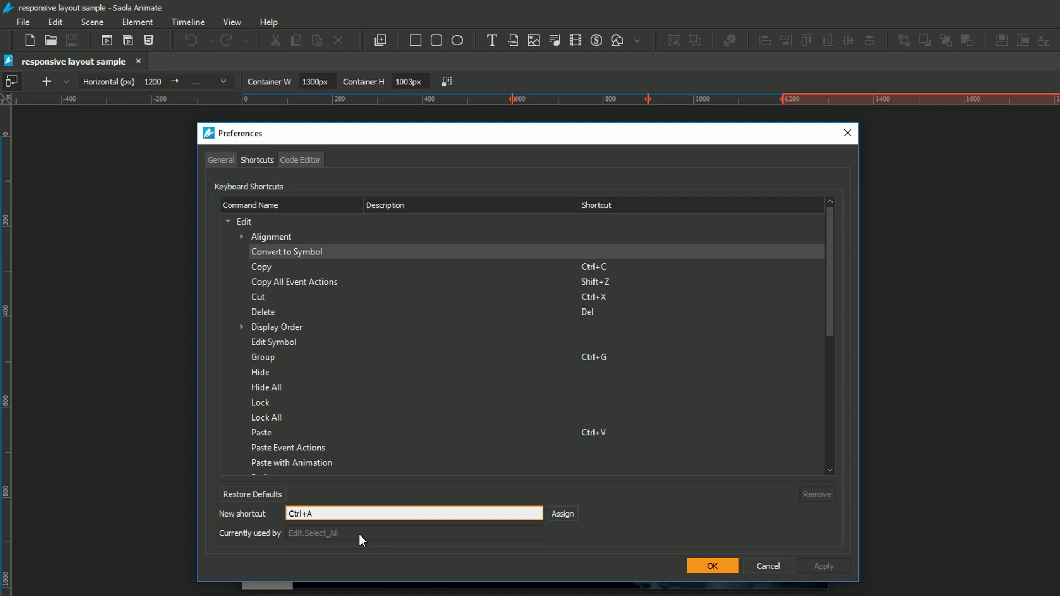
pyautogui.click(557, 513)
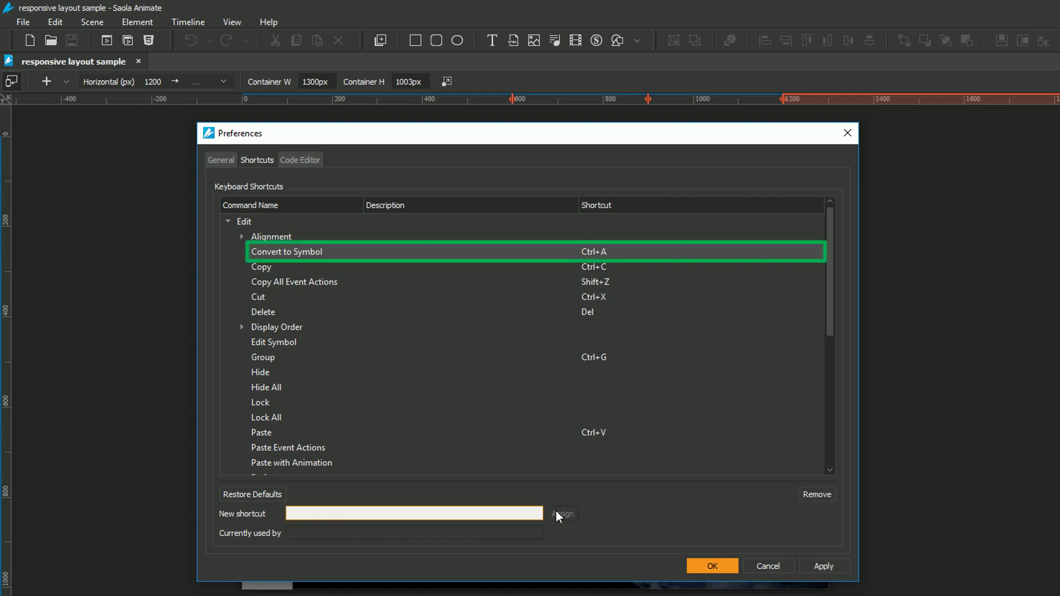
pyautogui.scroll(-4, 518, 369)
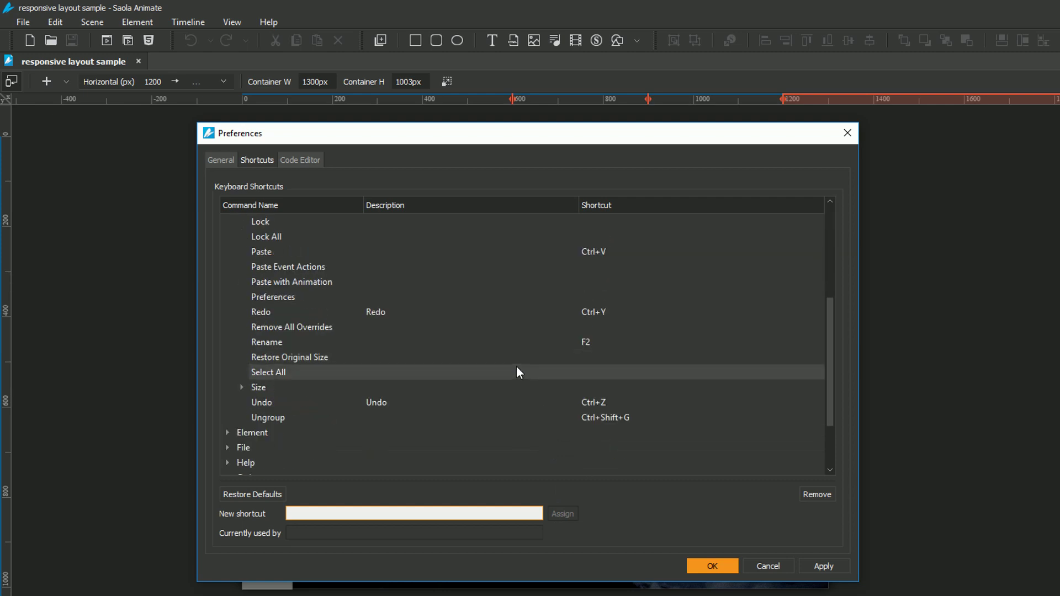
pyautogui.click(517, 373)
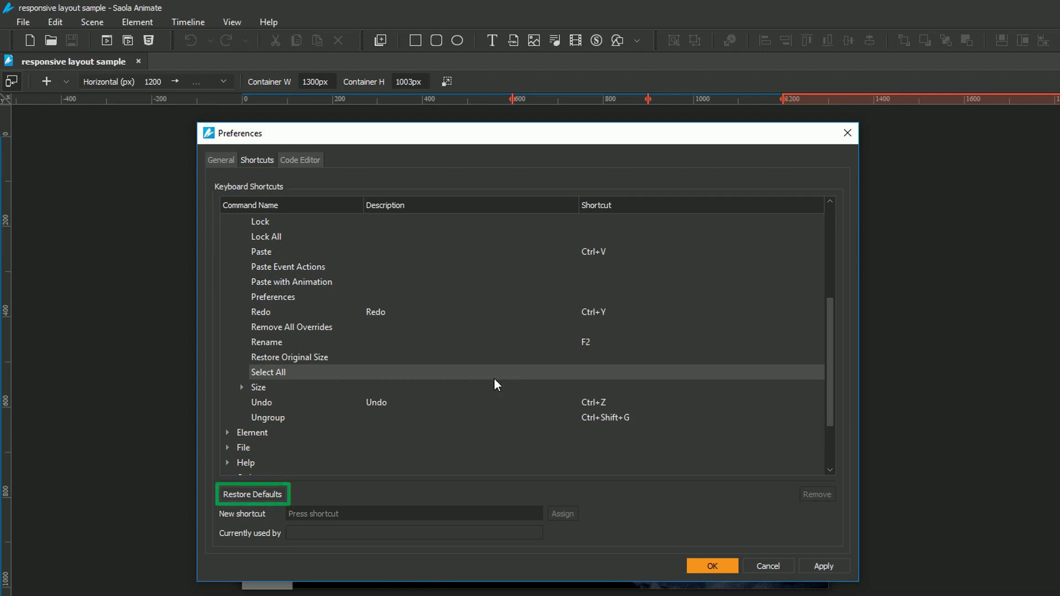
# - Restore default shortcuts, then expand Edit and select Select All
pyautogui.click(270, 497)
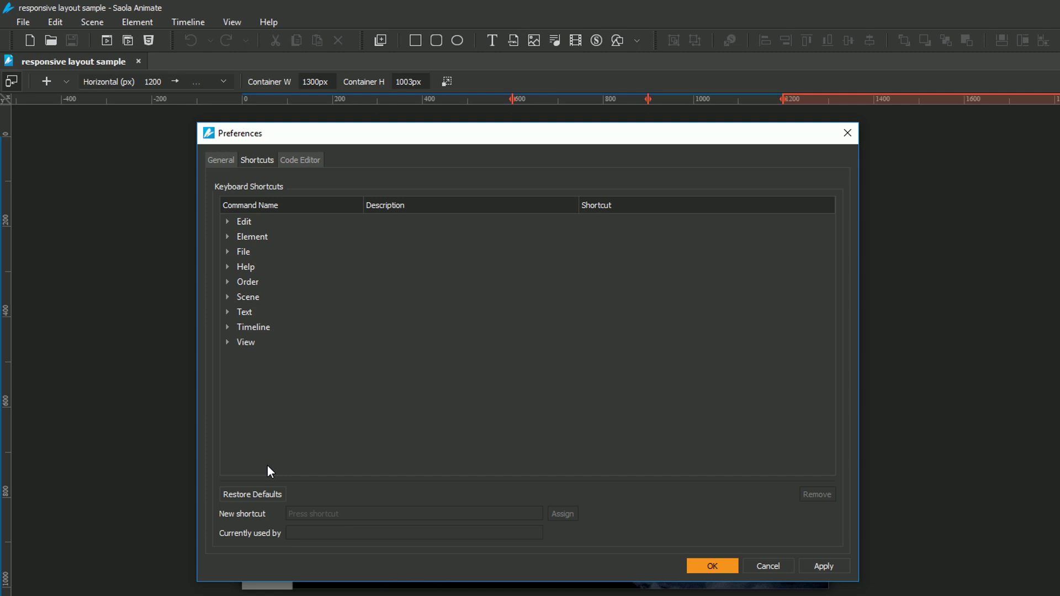
pyautogui.click(227, 220)
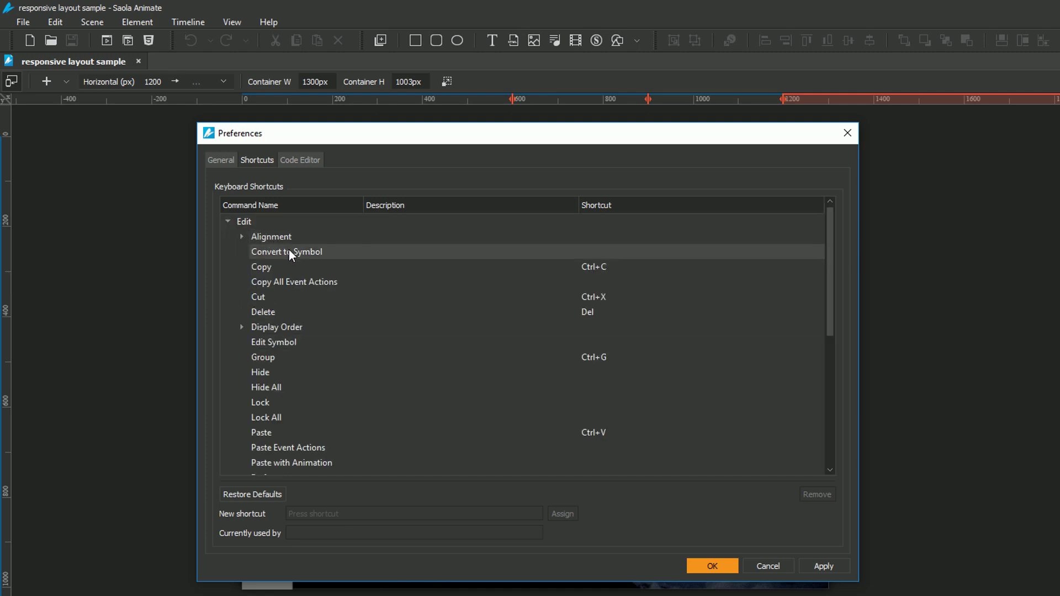
pyautogui.scroll(-4, 392, 334)
pyautogui.scroll(-1, 392, 334)
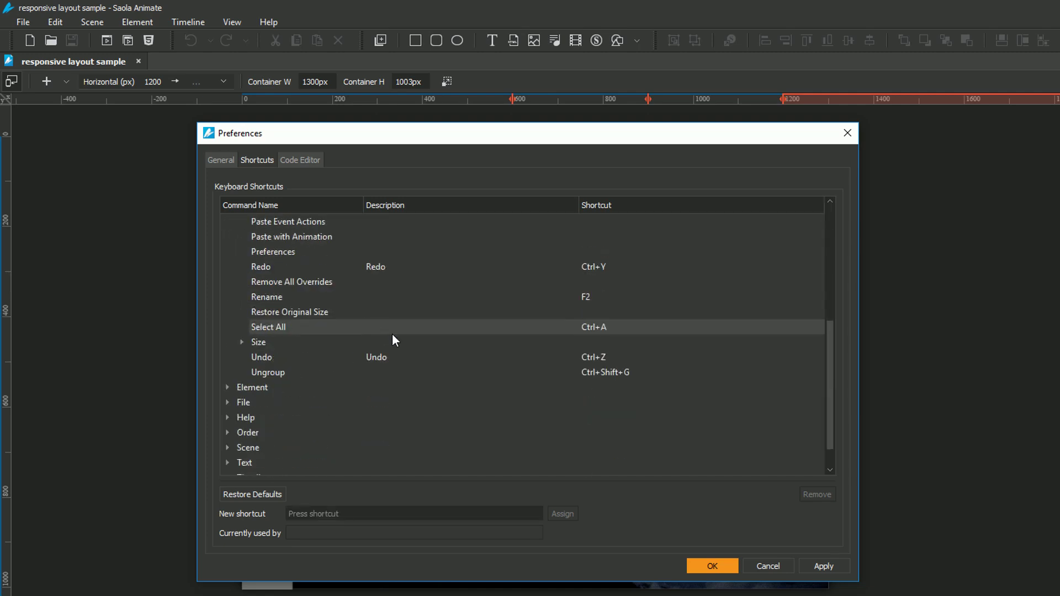
pyautogui.click(392, 335)
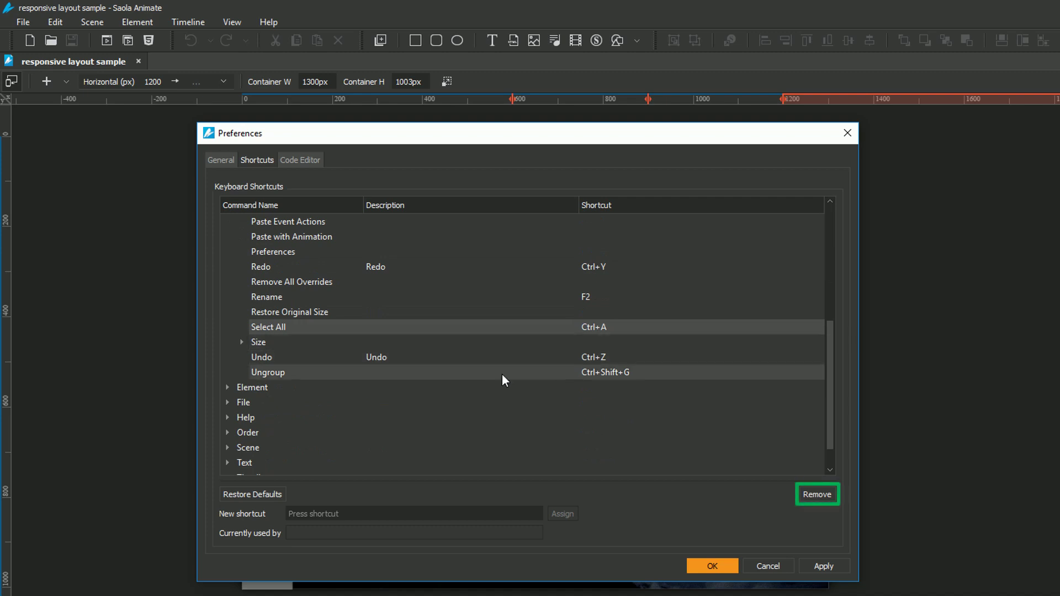
# - Clear Ctrl+A from the selected Select All command with Remove
pyautogui.click(809, 495)
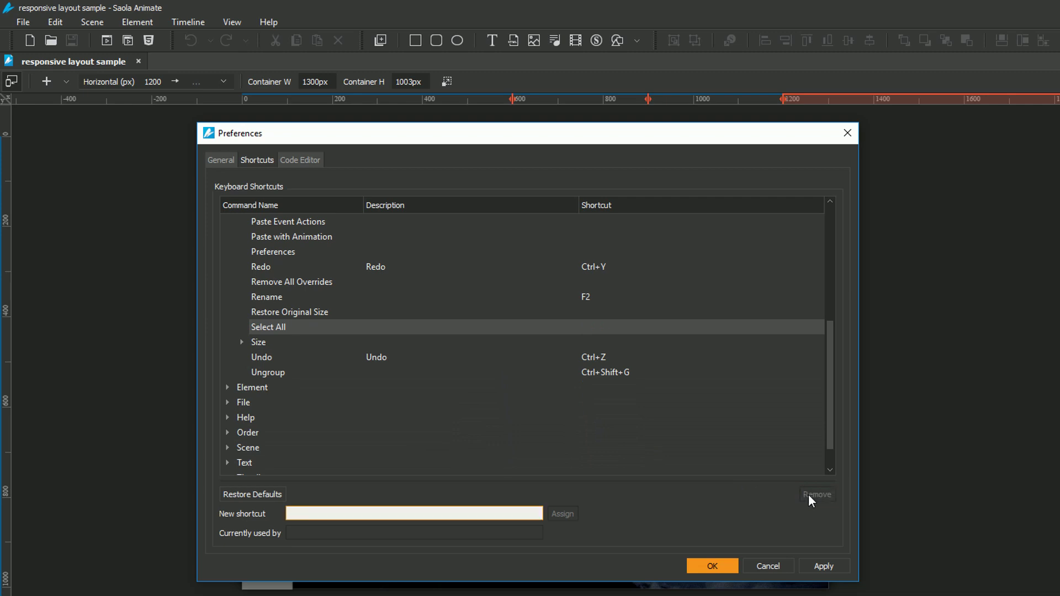